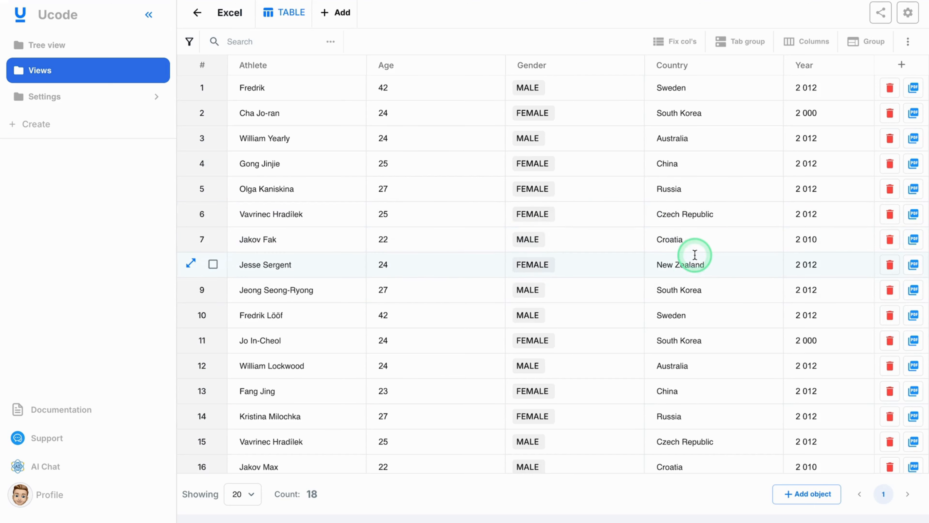
# - Examine the columns of the athlete table from Athlete through Total
pyautogui.hscroll(15, 695, 255)
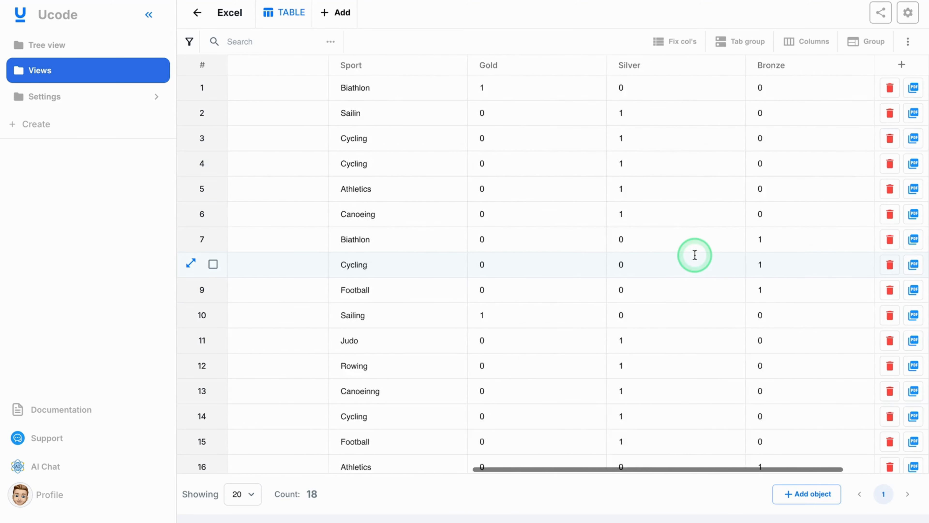
pyautogui.hscroll(5, 695, 255)
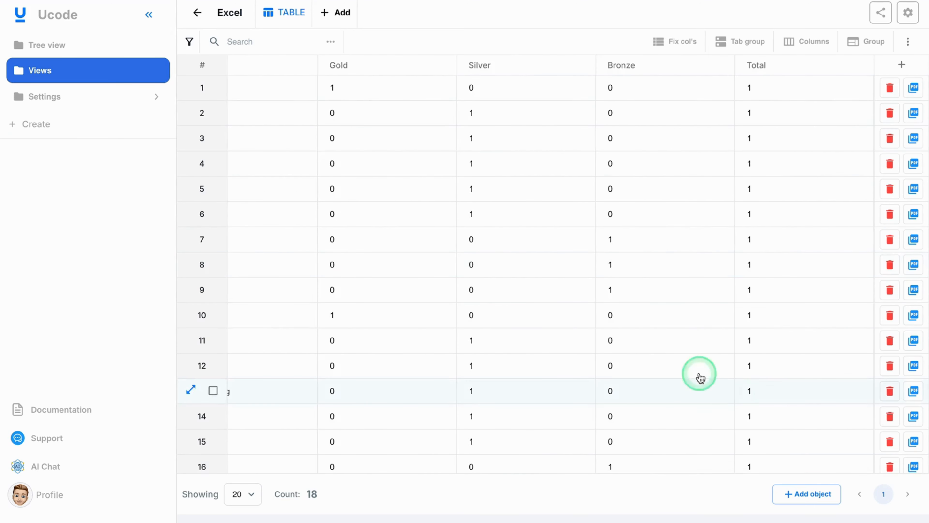
pyautogui.hscroll(-15, 515, 295)
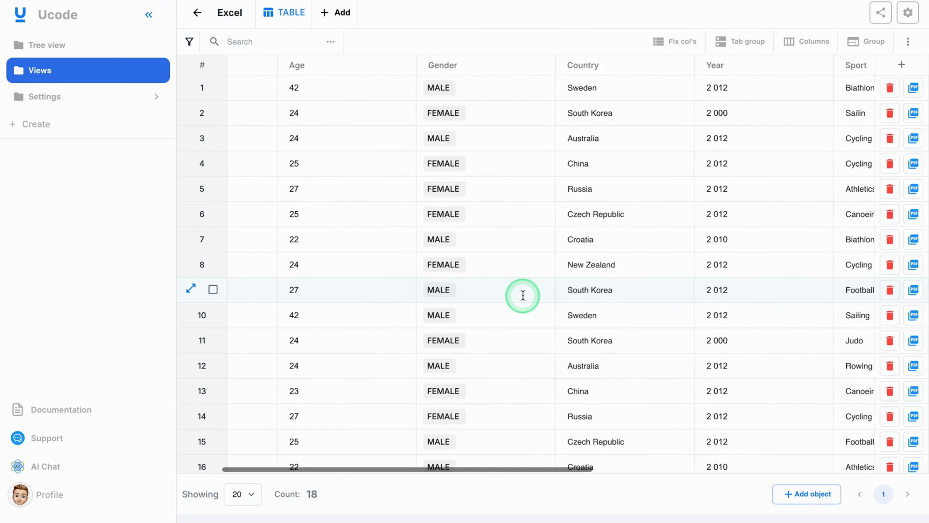
pyautogui.hscroll(-3, 523, 295)
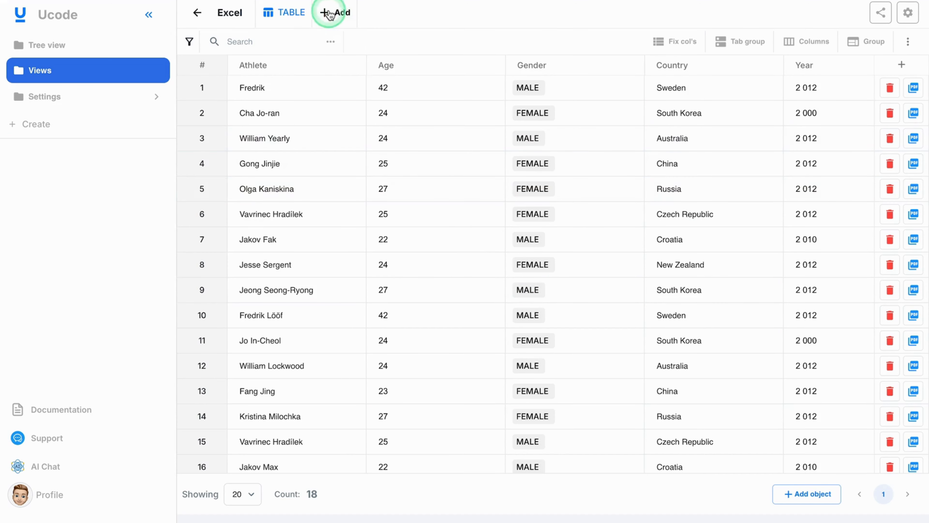
# - Add a Calendar view to the athlete table, open it and check its display period options
pyautogui.click(336, 13)
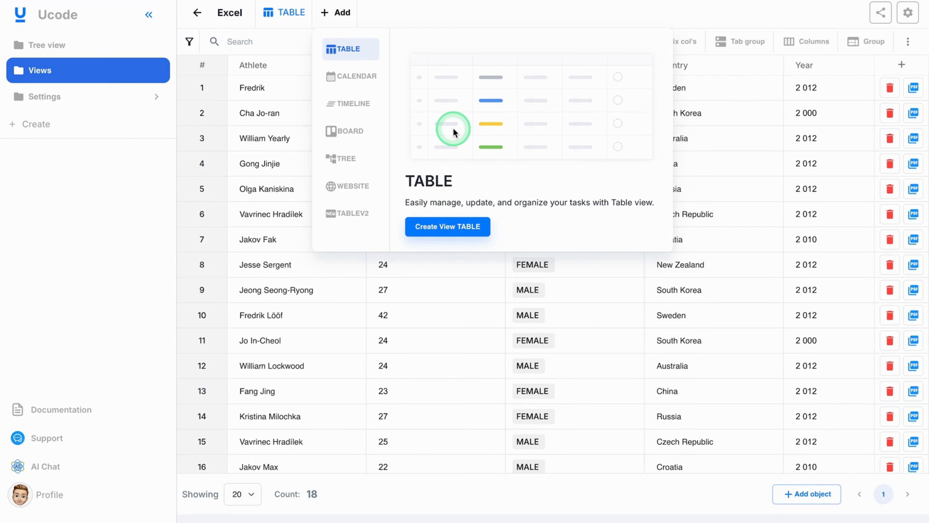
pyautogui.click(352, 76)
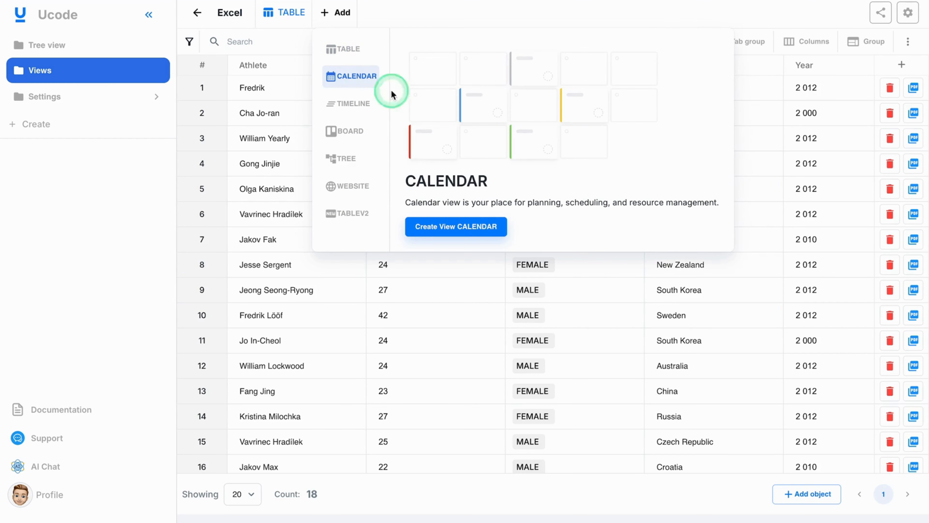
pyautogui.click(431, 225)
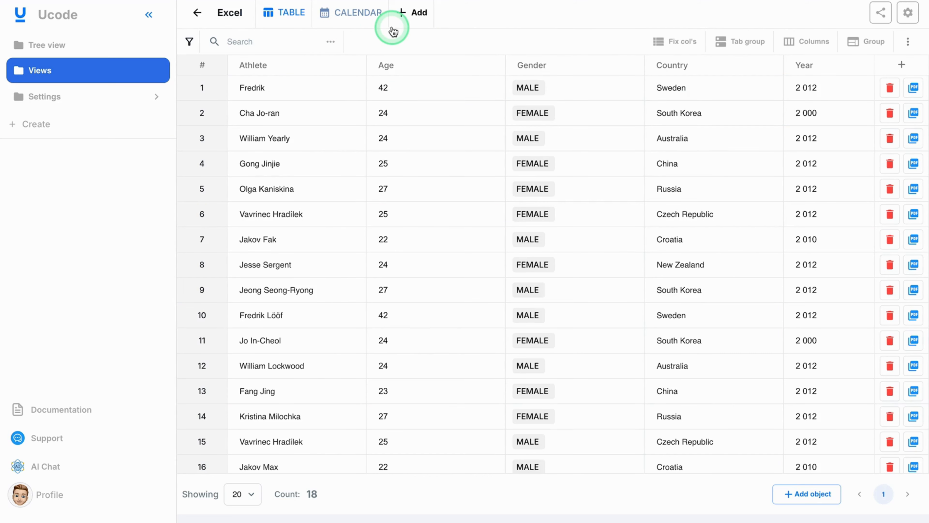
pyautogui.click(352, 18)
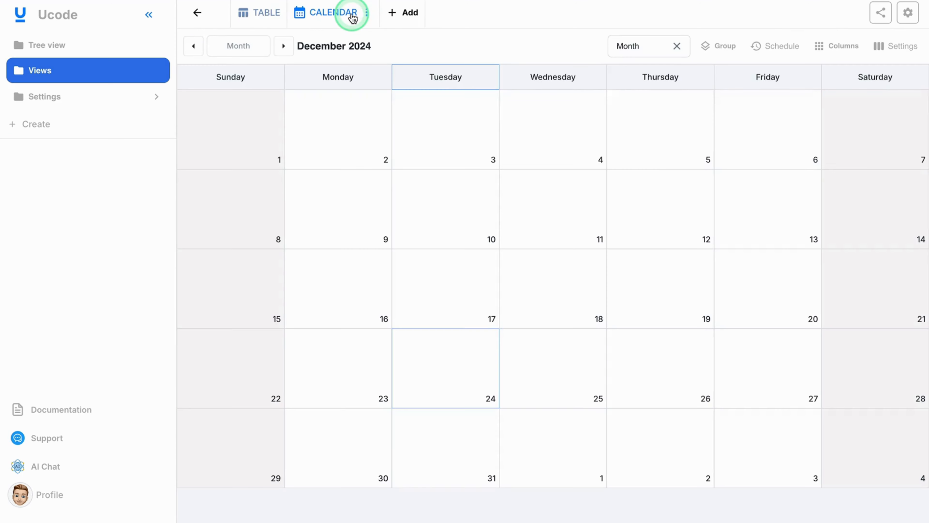
pyautogui.click(587, 22)
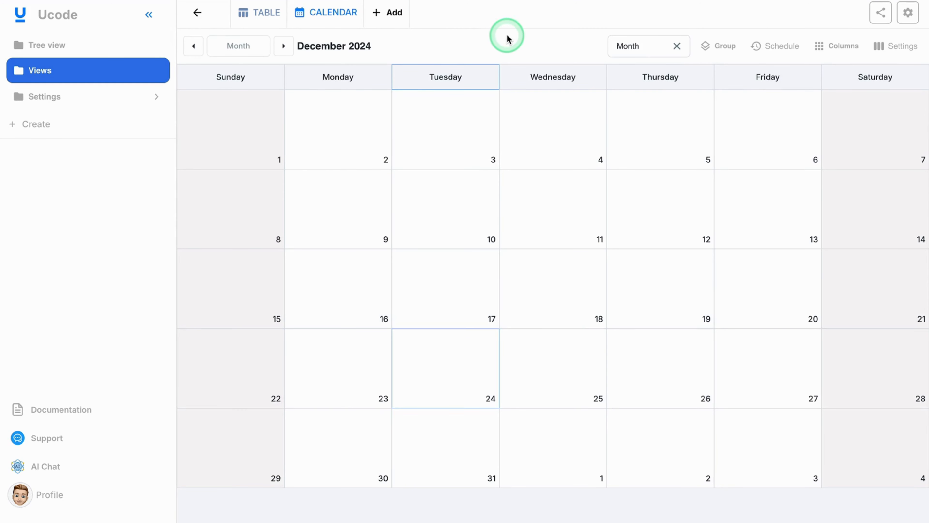
pyautogui.click(626, 46)
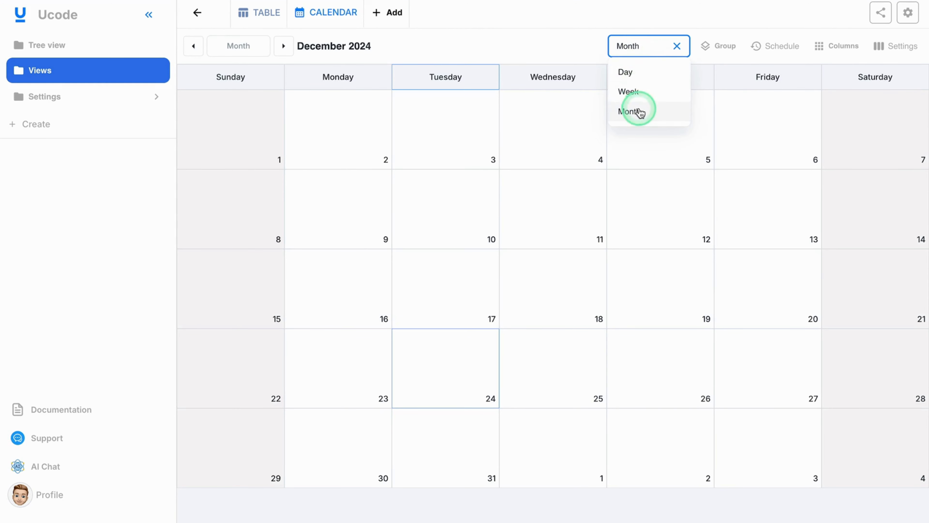
pyautogui.click(549, 48)
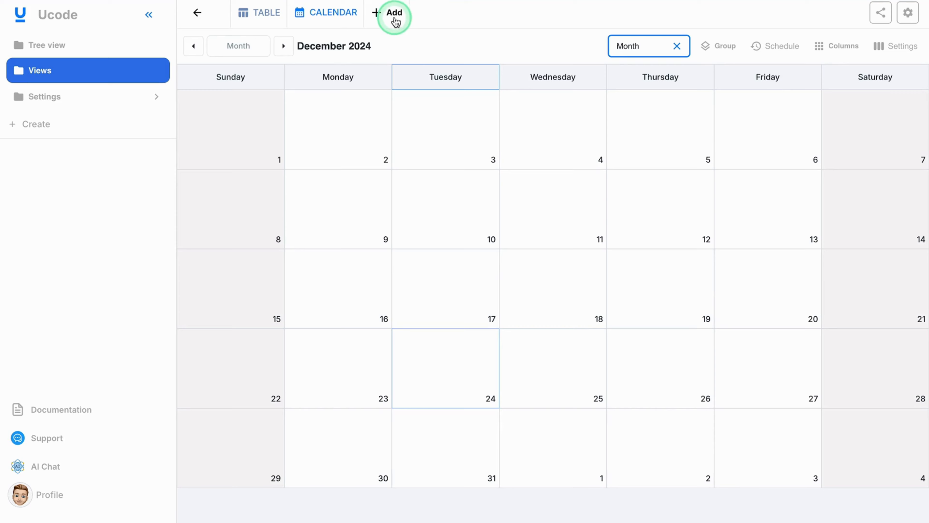
# - Add a Board view to the athlete table and open it
pyautogui.click(385, 23)
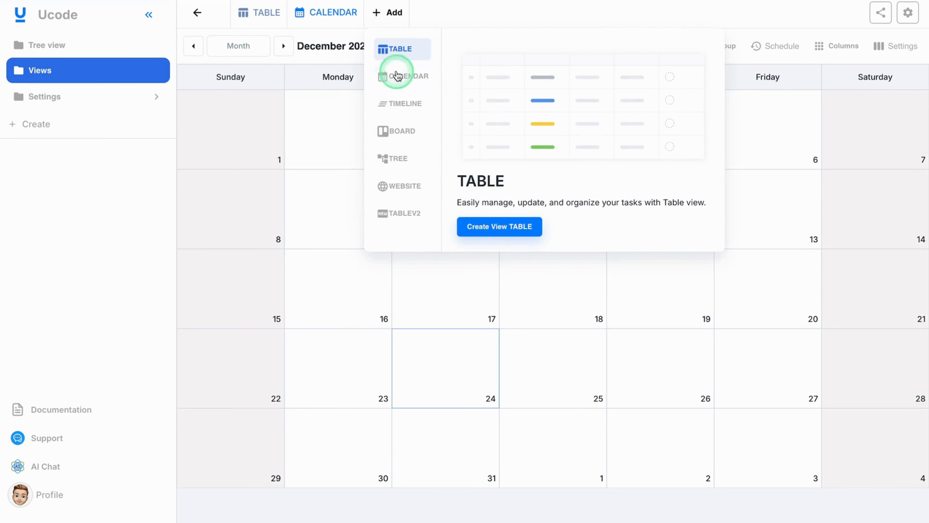
pyautogui.click(390, 137)
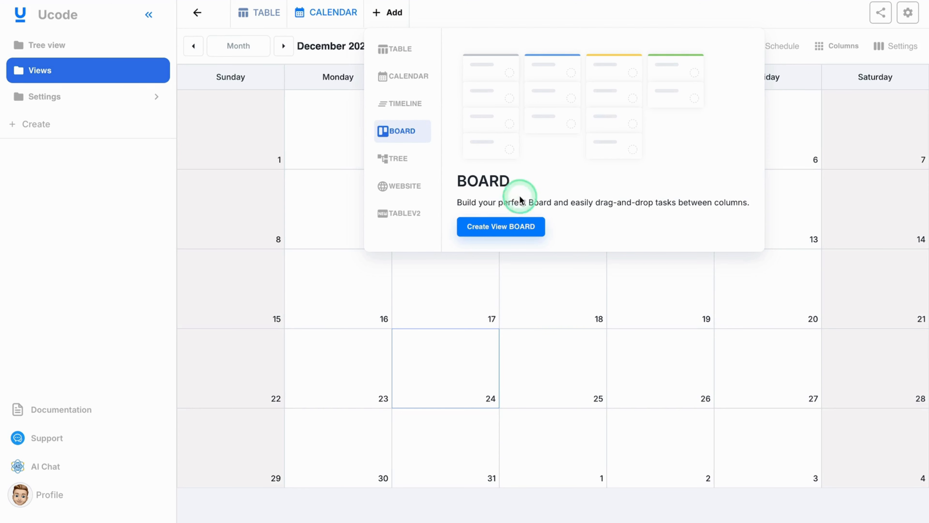
pyautogui.click(504, 224)
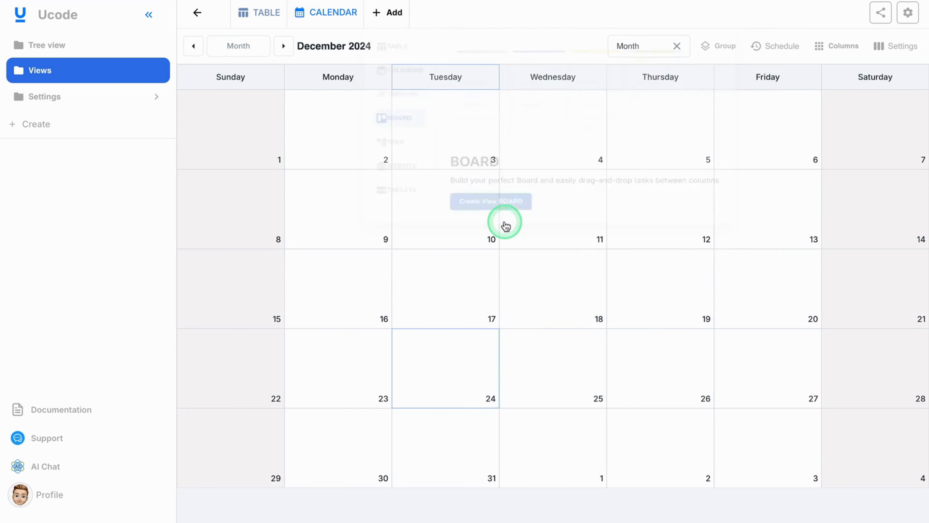
pyautogui.click(403, 11)
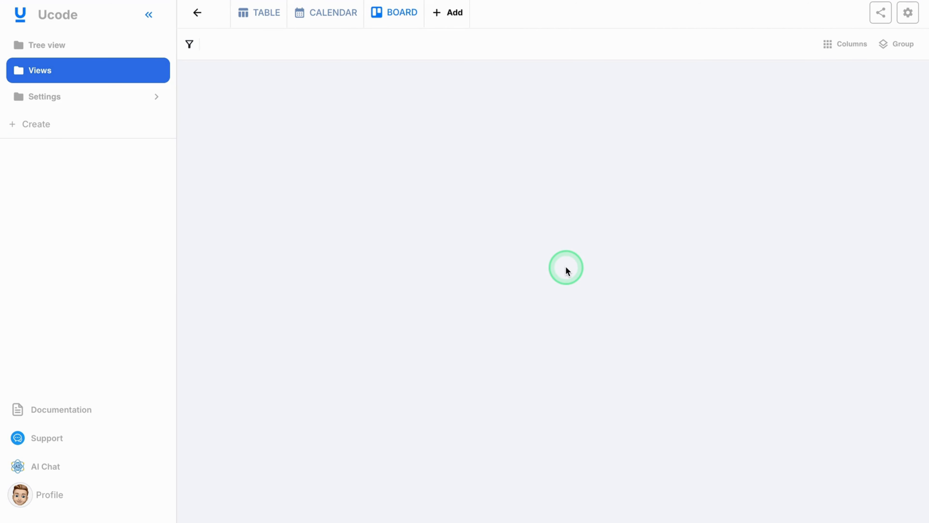
# - Recheck the athlete records in the Table view, and group the Board view by Gender
pyautogui.click(261, 11)
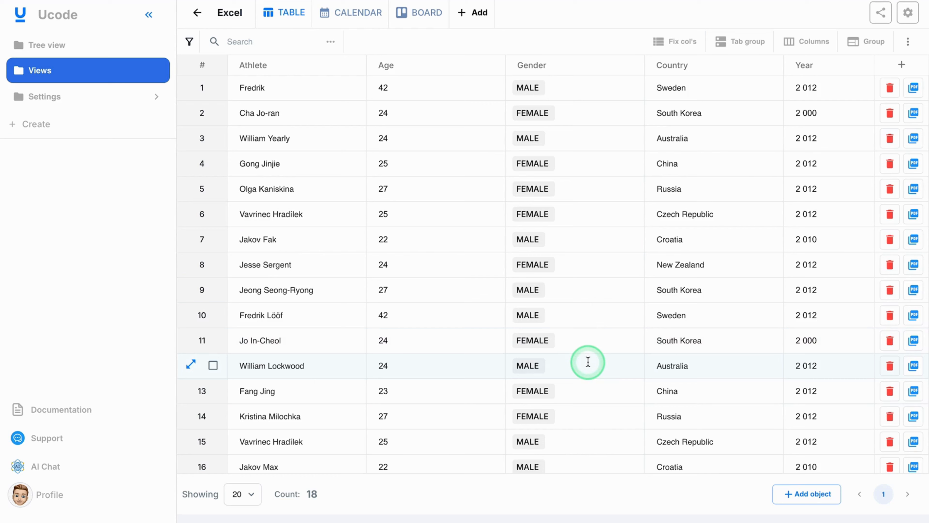
pyautogui.click(426, 20)
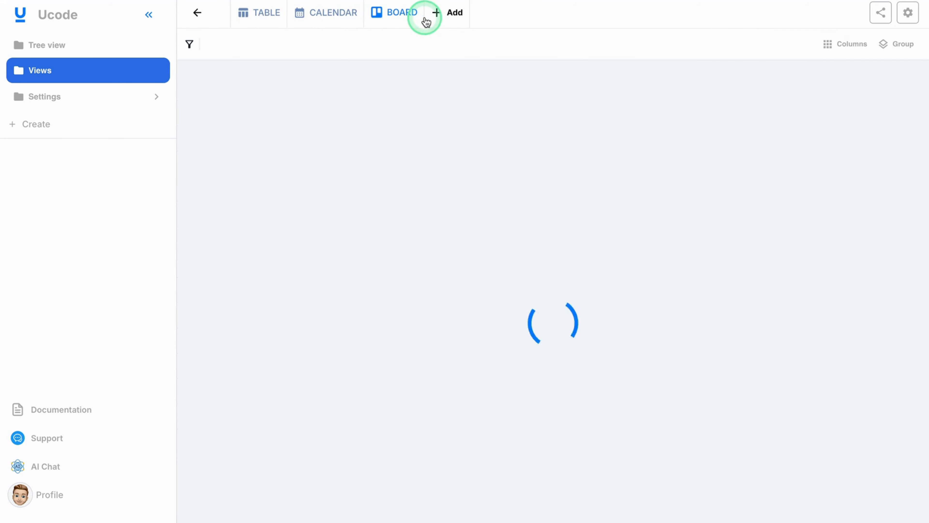
pyautogui.click(635, 136)
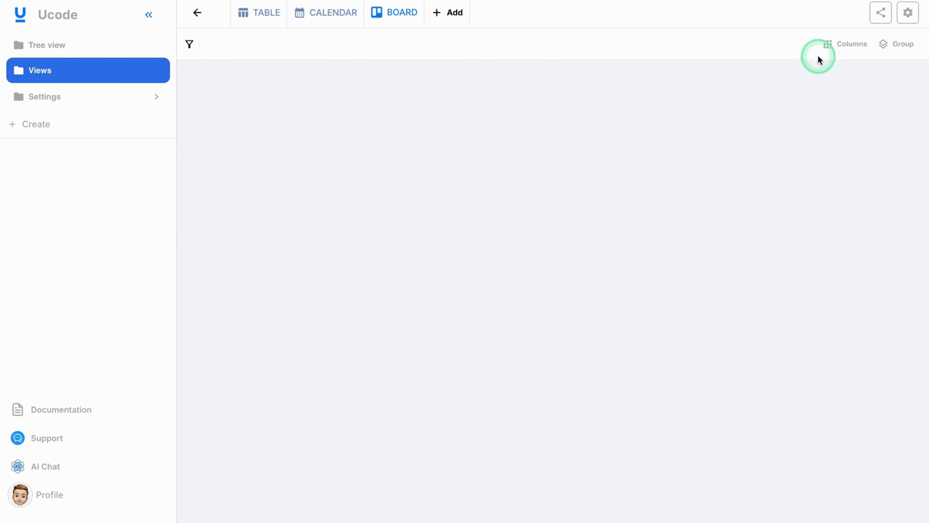
pyautogui.click(902, 47)
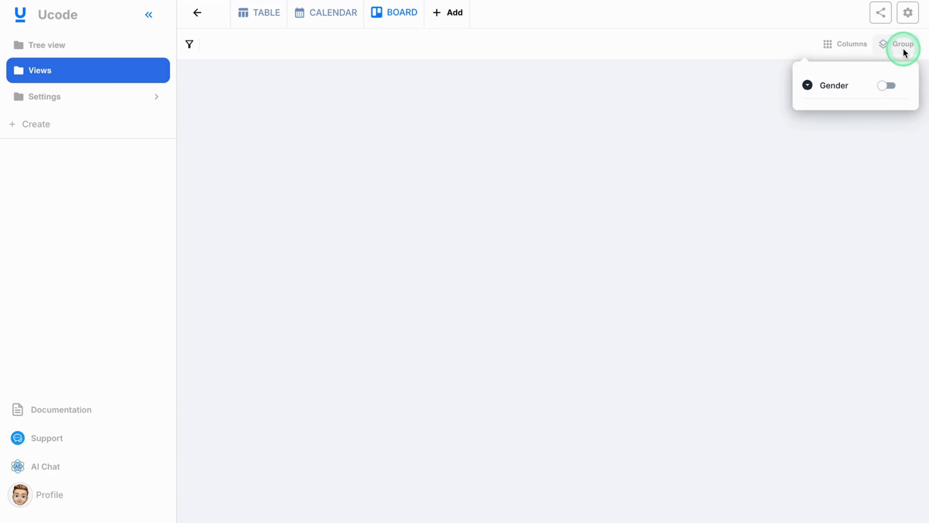
pyautogui.click(882, 90)
pyautogui.click(770, 254)
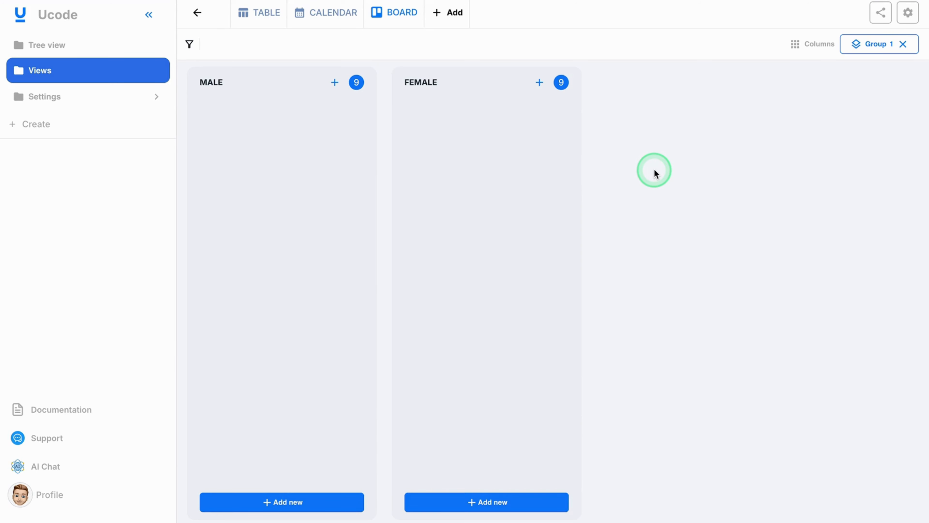
# - Show the Athlete and Sport fields on the board's cards
pyautogui.click(814, 45)
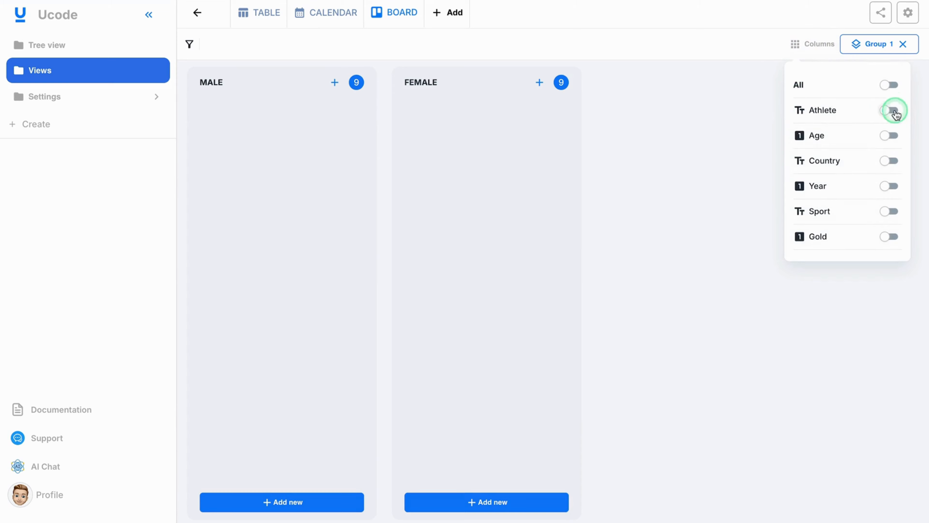
pyautogui.click(892, 111)
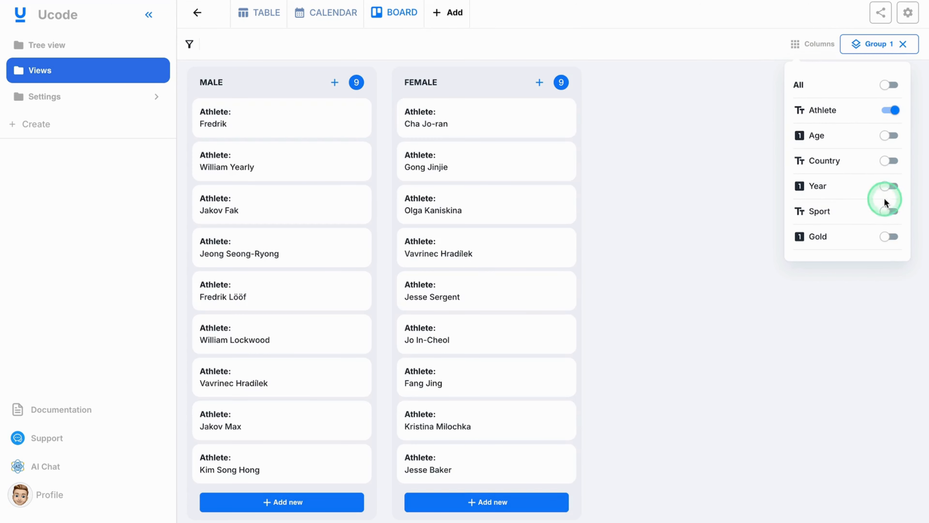
pyautogui.click(893, 211)
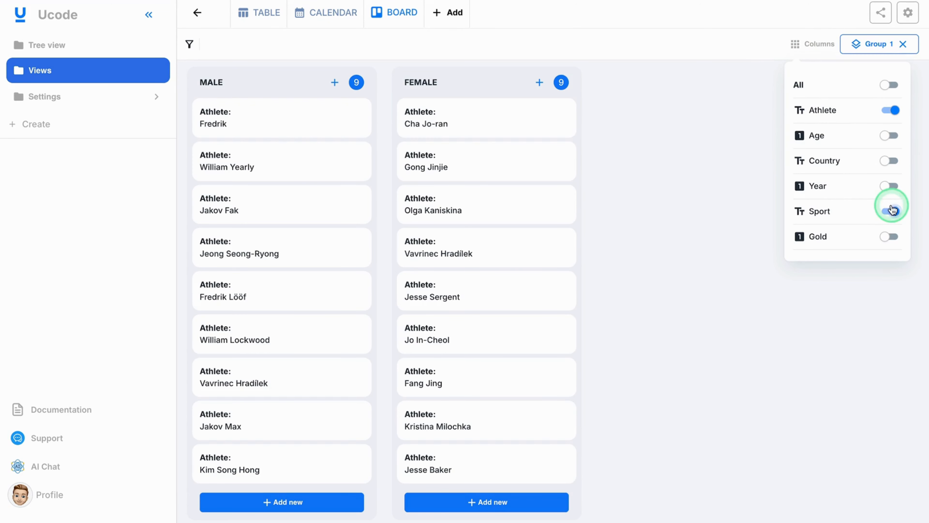
pyautogui.click(755, 211)
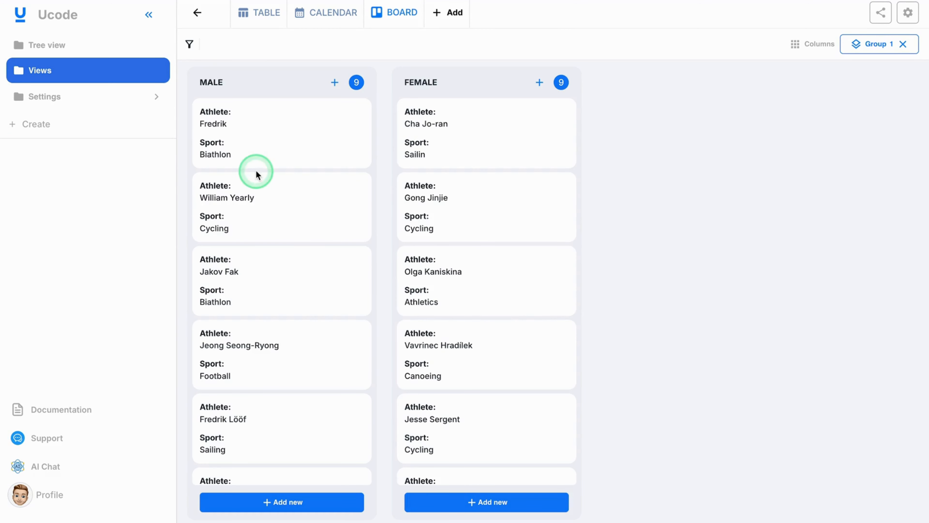
# - Add a Tree-type view to the Tree view table of job positions and show the Name column in it
pyautogui.click(75, 53)
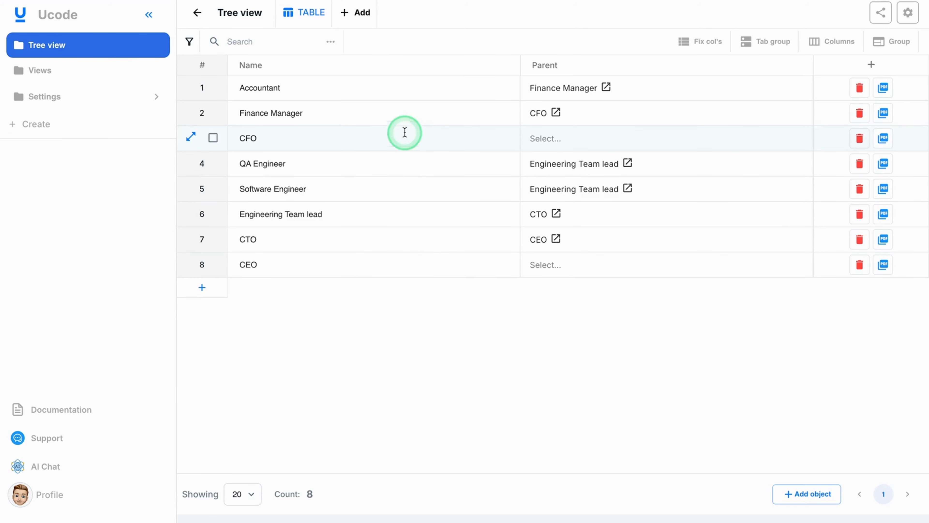
pyautogui.click(357, 19)
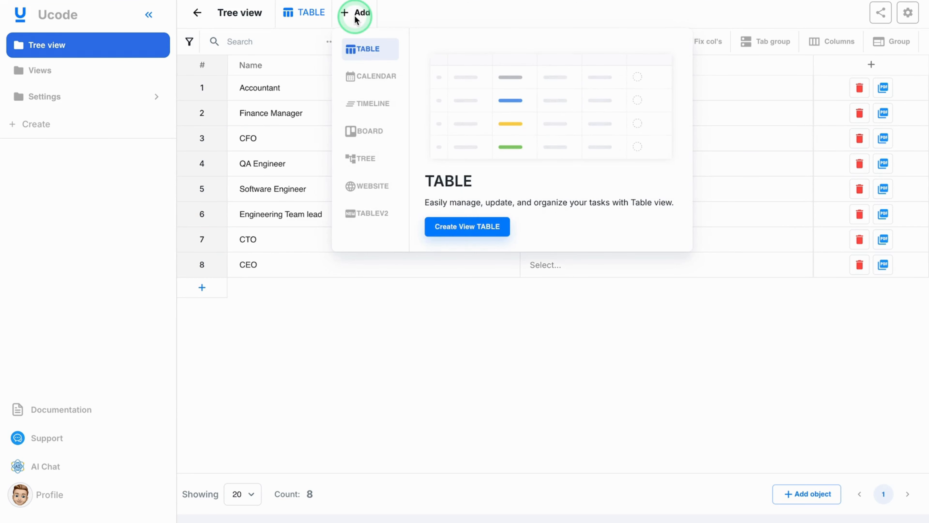
pyautogui.click(366, 158)
pyautogui.click(451, 224)
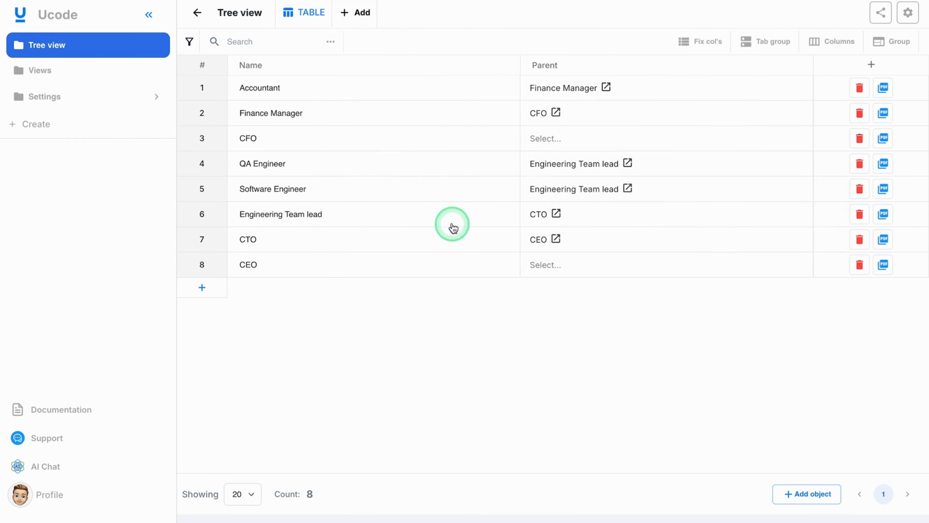
pyautogui.click(361, 16)
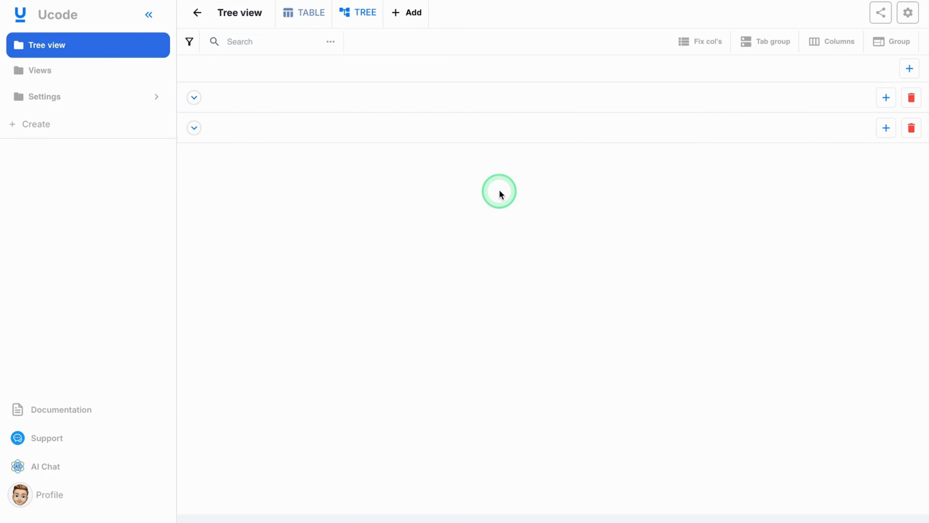
pyautogui.click(840, 42)
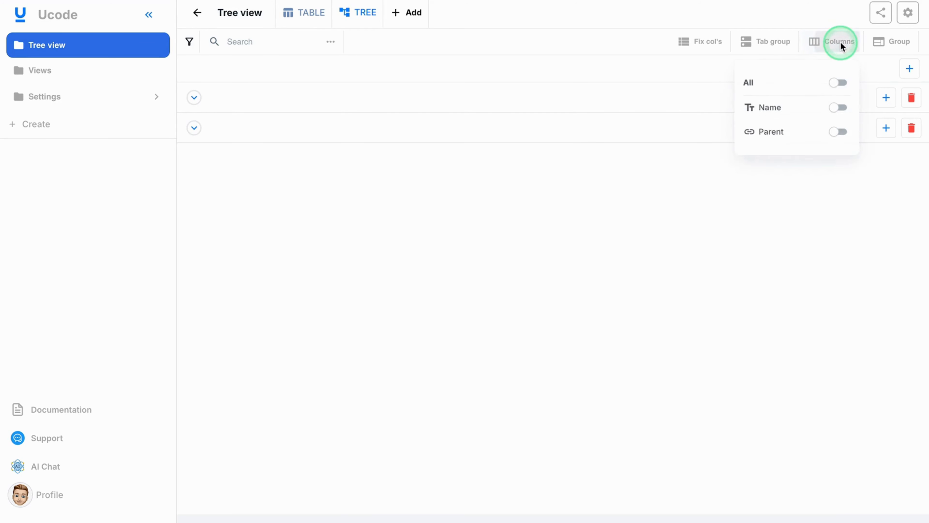
pyautogui.click(836, 107)
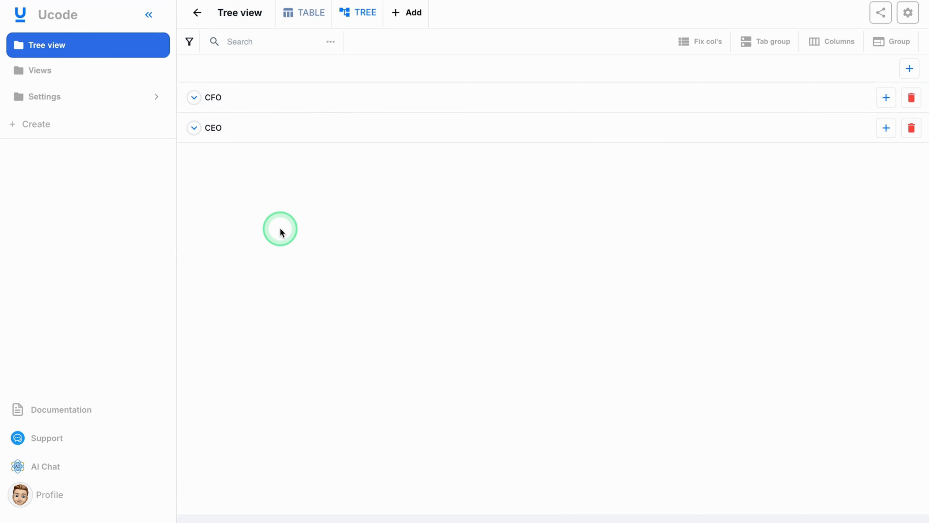
# - Examine the job hierarchy by expanding the CEO branch through CTO and Engineering Team lead, and the CFO branch through Finance Manager with CEO collapsed
pyautogui.click(194, 129)
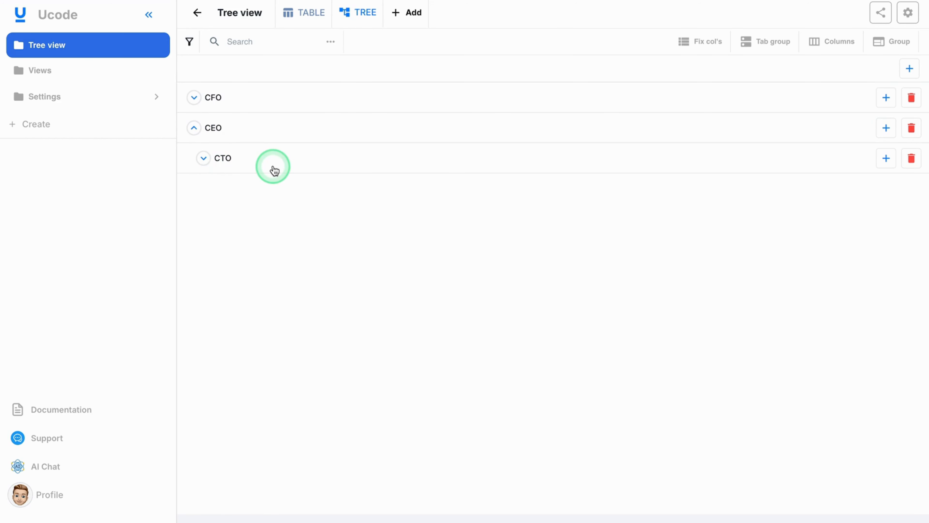
pyautogui.click(204, 158)
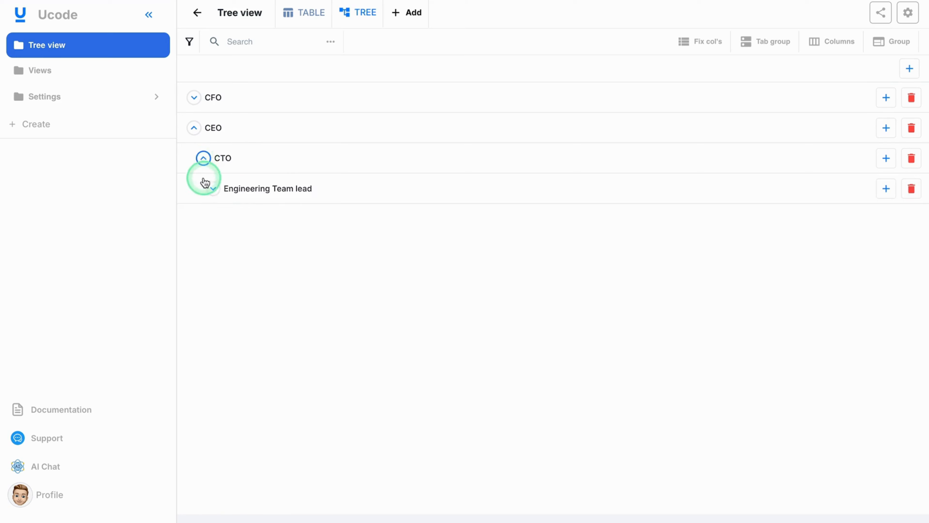
pyautogui.click(212, 188)
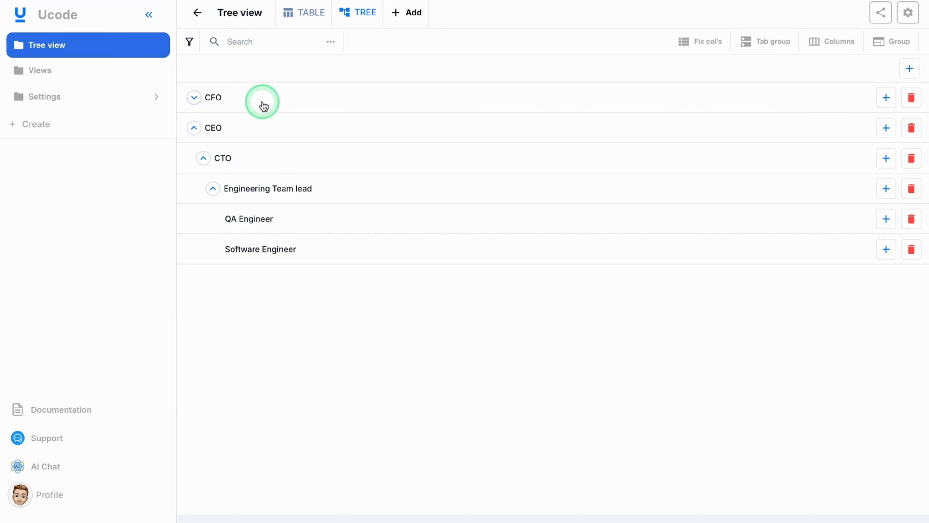
pyautogui.click(194, 128)
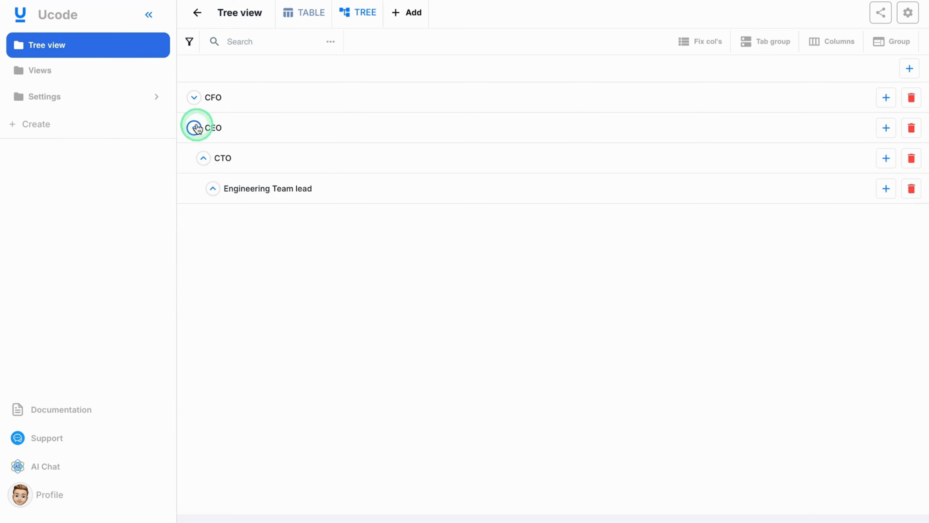
pyautogui.click(194, 97)
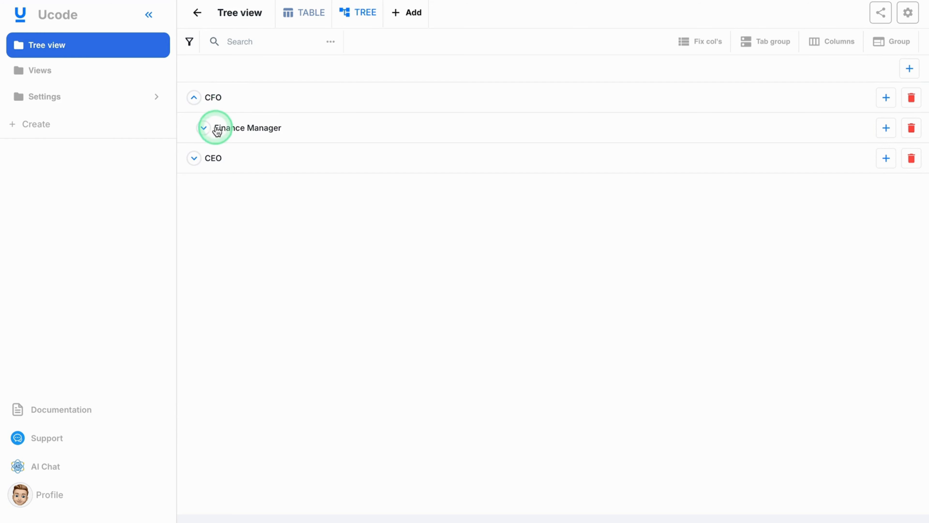
pyautogui.click(204, 127)
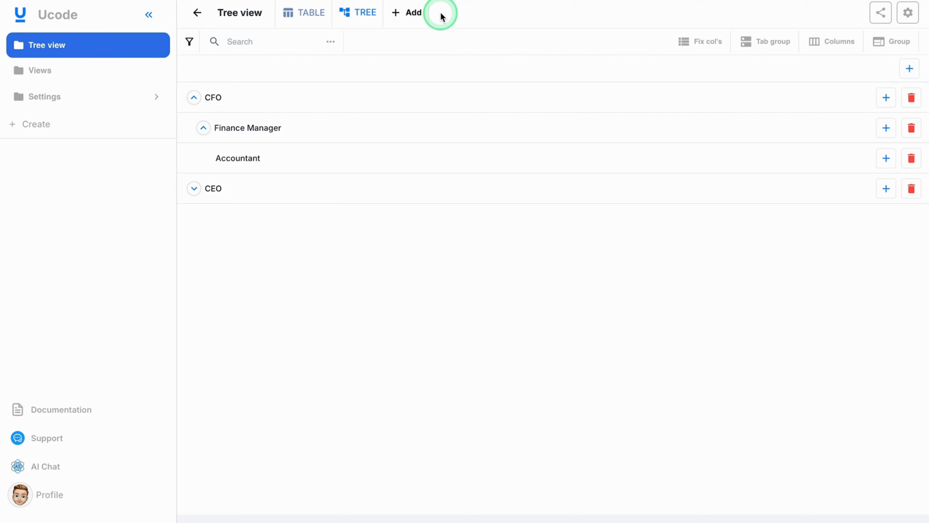
pyautogui.click(402, 13)
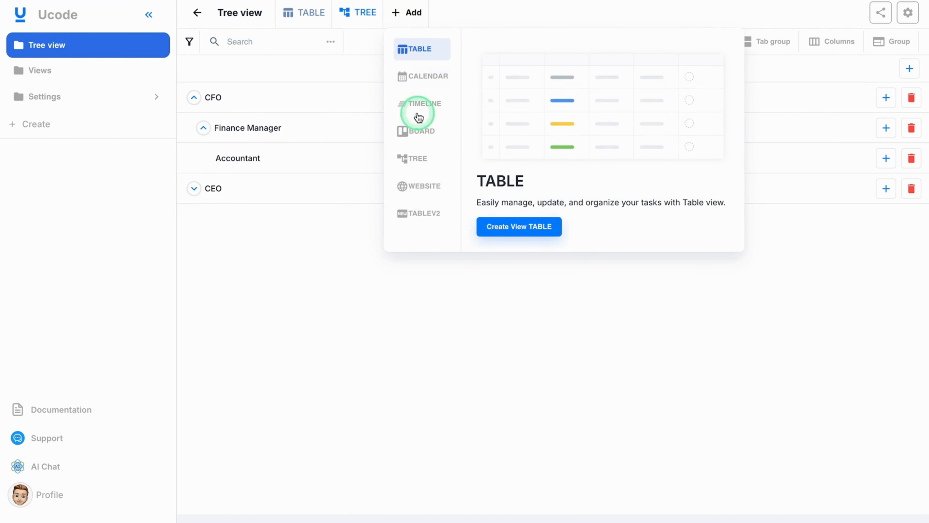
pyautogui.click(415, 186)
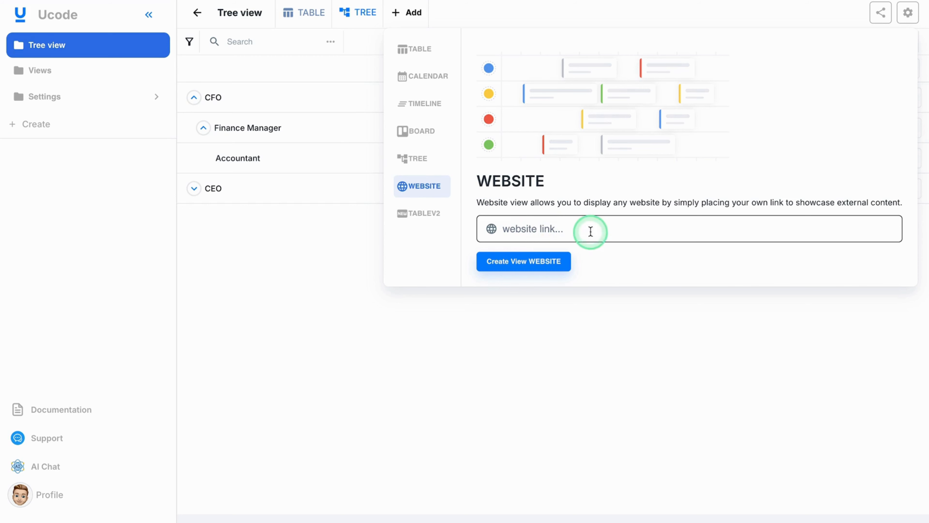
pyautogui.click(614, 234)
pyautogui.click(619, 256)
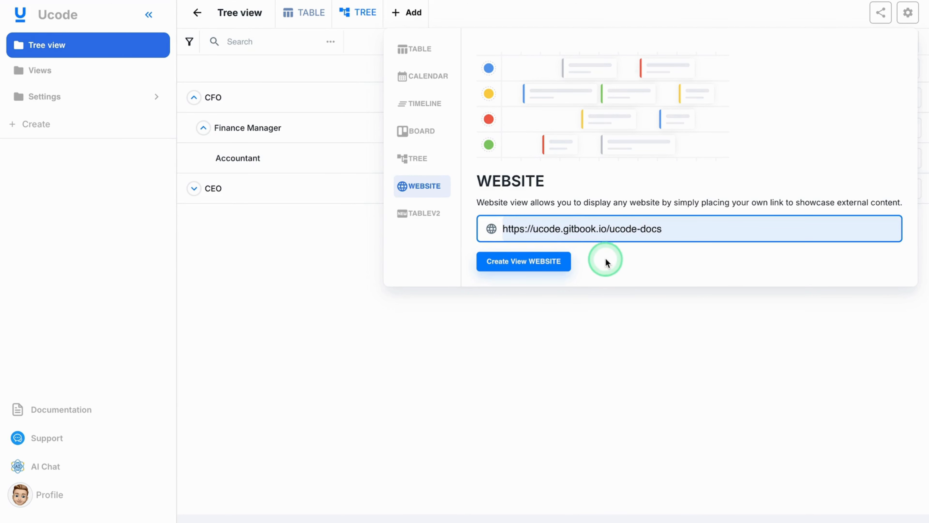
pyautogui.click(540, 269)
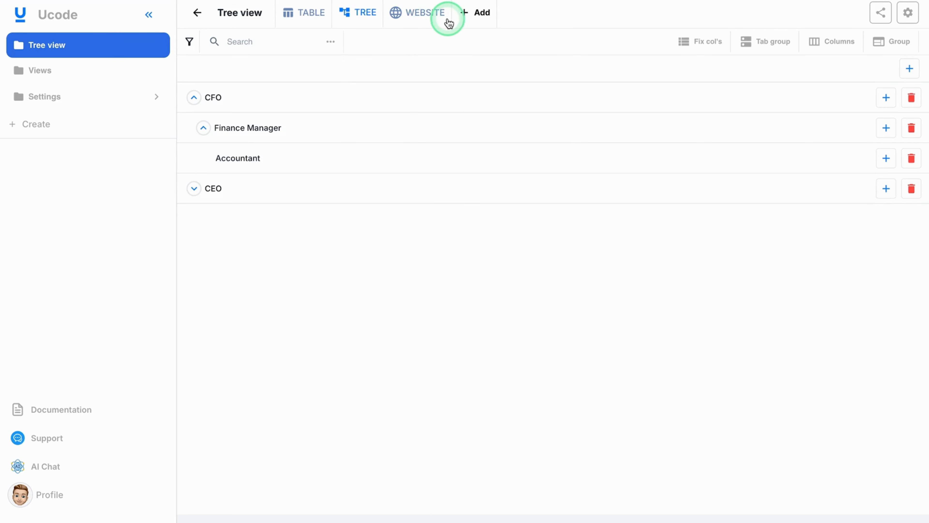
# - Open the Website view and look through the embedded documentation's Overview page, returning to its beginning
pyautogui.click(433, 20)
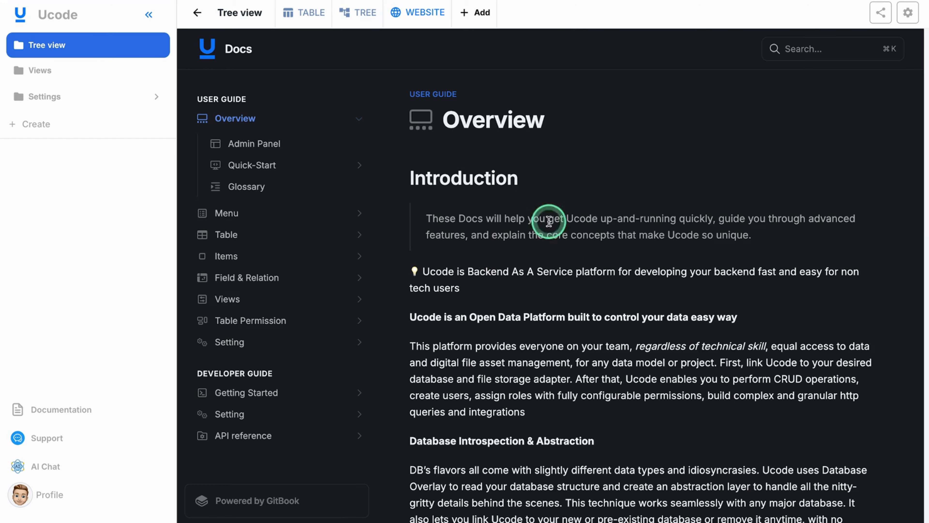
pyautogui.scroll(-4, 494, 267)
pyautogui.scroll(-10, 498, 269)
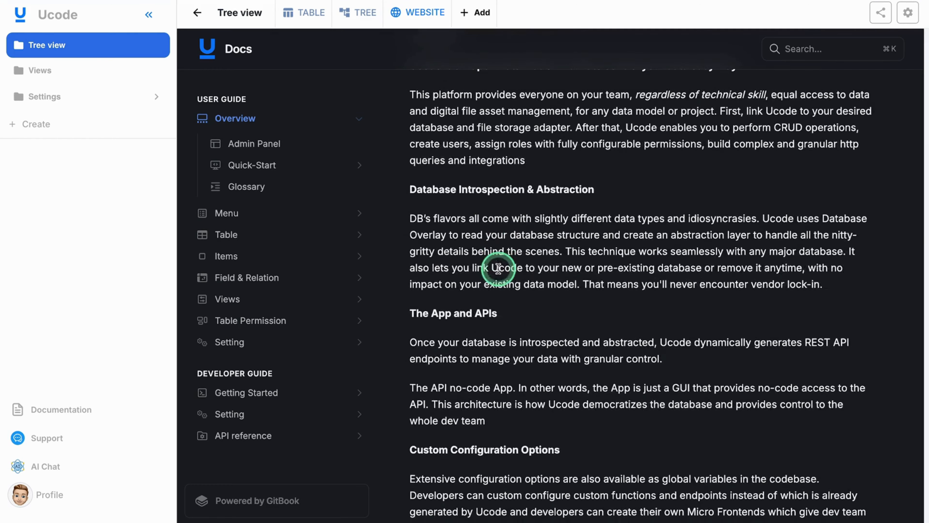
pyautogui.scroll(-5, 498, 268)
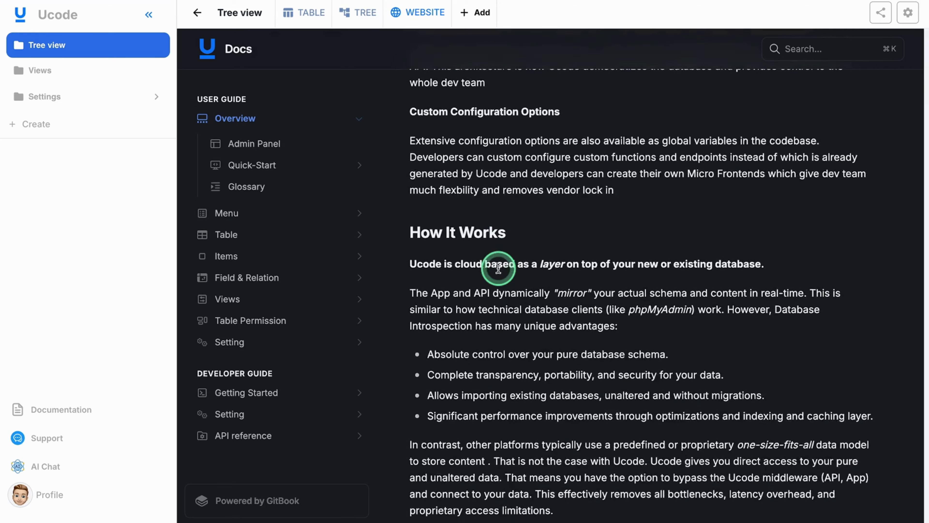
pyautogui.scroll(20, 498, 268)
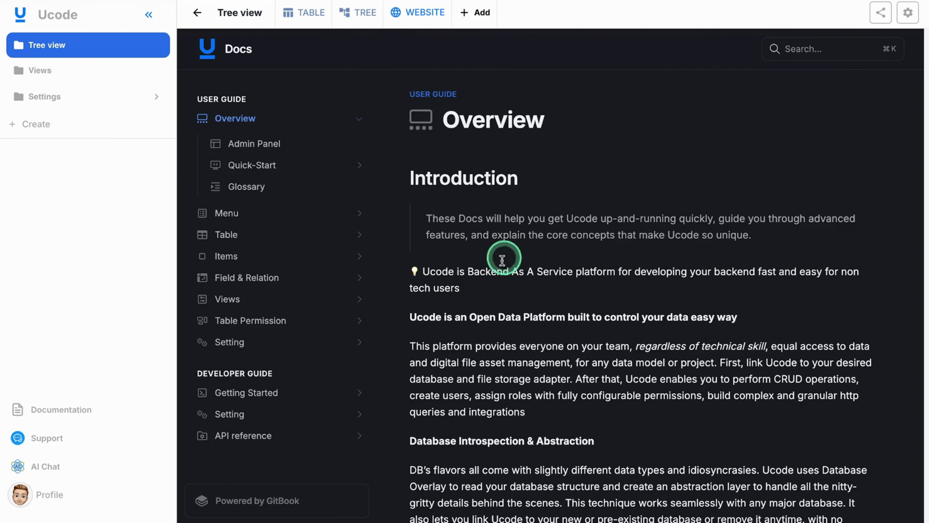